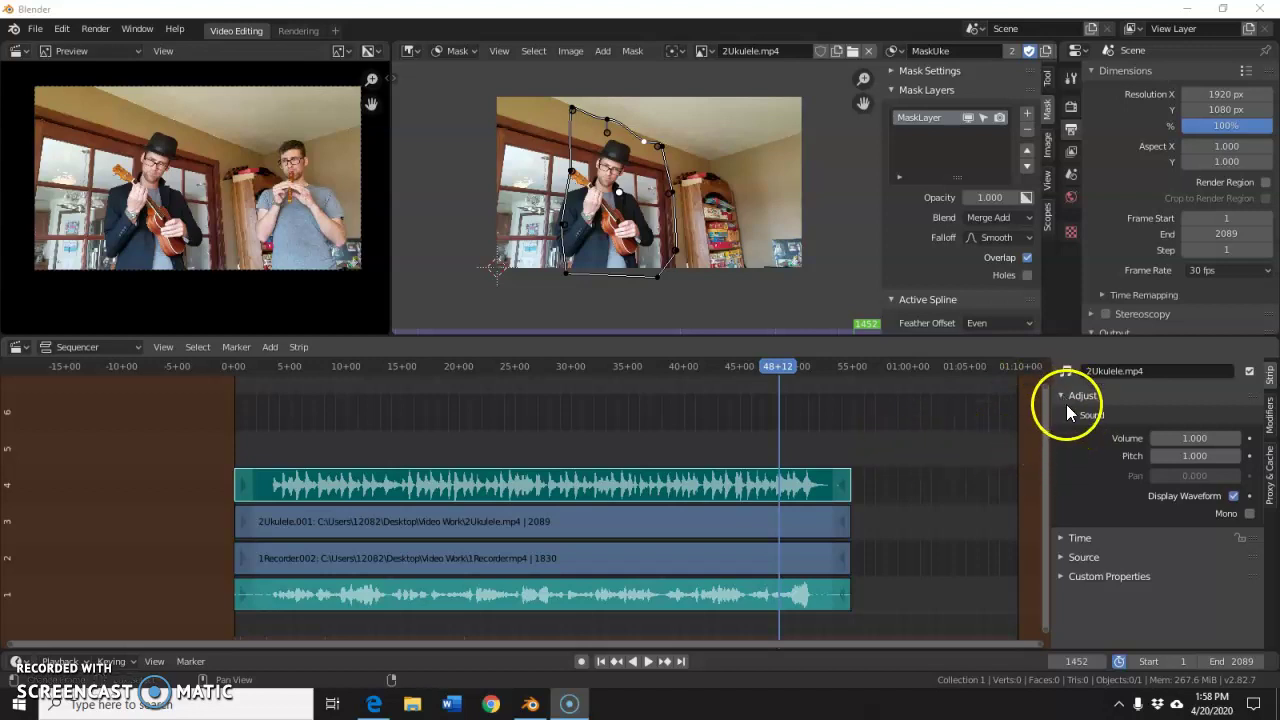
# Scrub to where the performance finishes, at about frame 1604, and set the scene's end frame to 1600
pyautogui.click(822, 526)
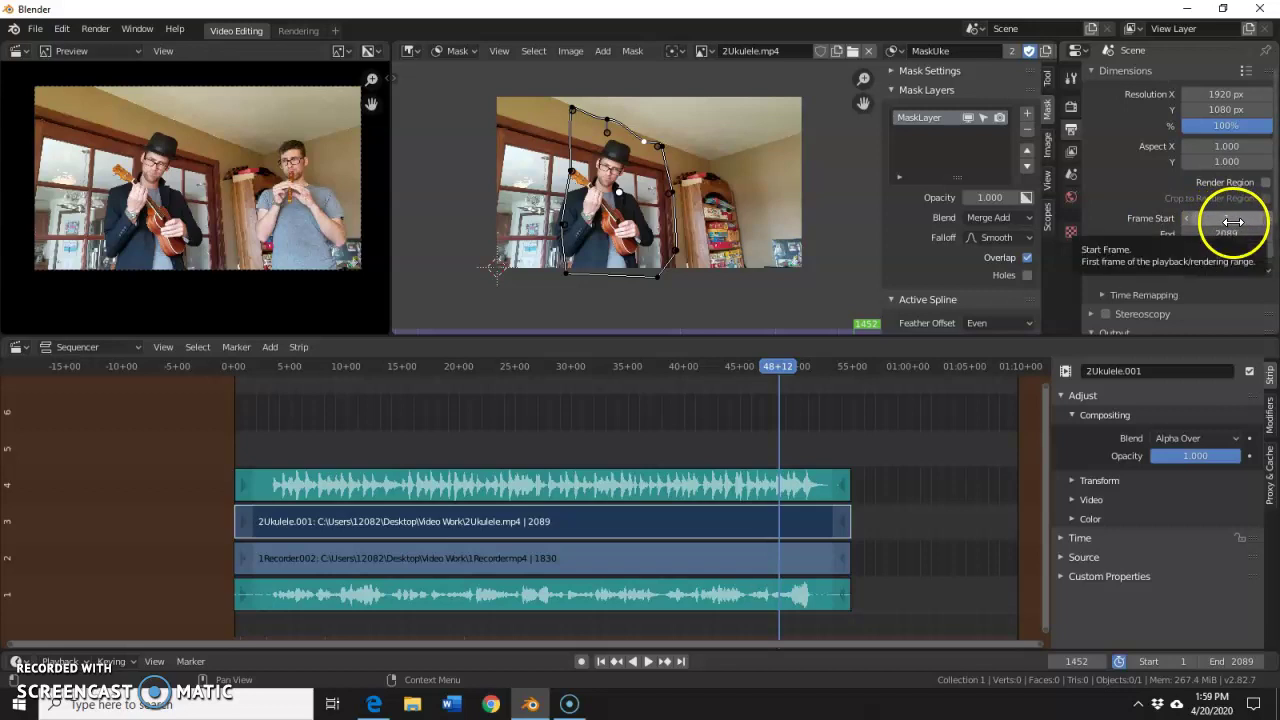
pyautogui.moveTo(781, 368); pyautogui.dragTo(846, 372)
pyautogui.click(794, 487)
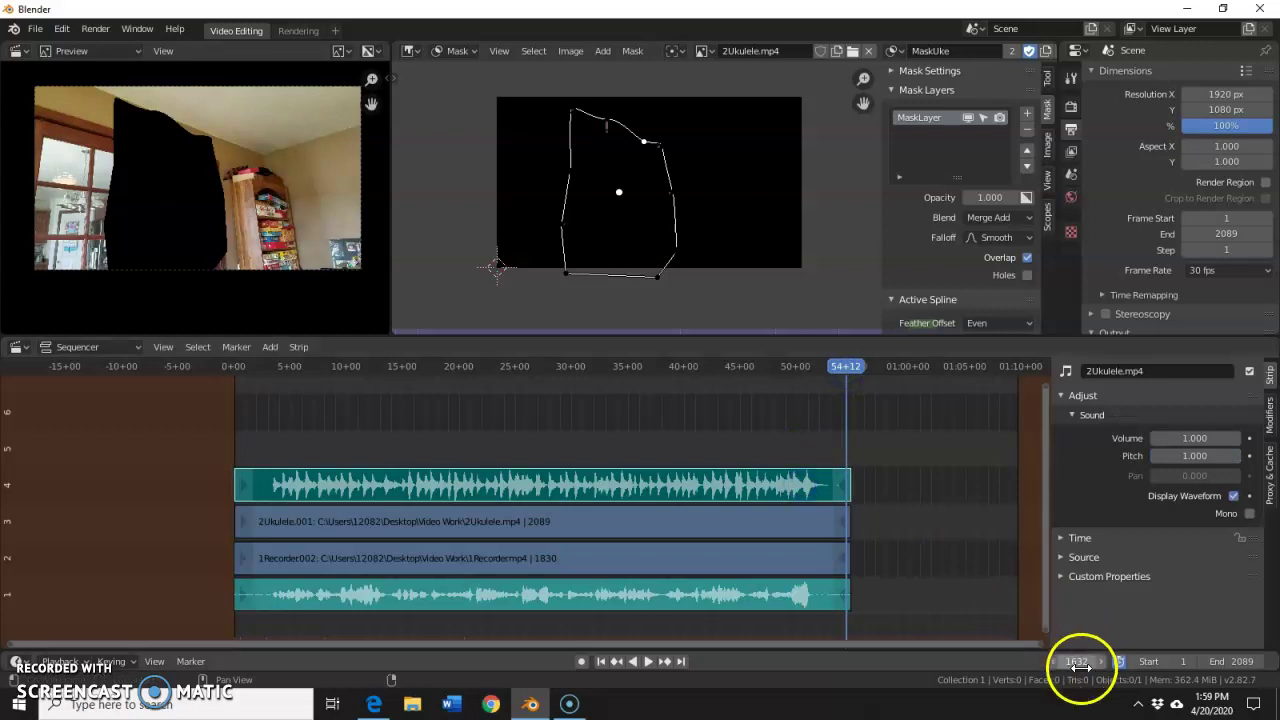
pyautogui.press('space')
pyautogui.press('Escape')
pyautogui.moveTo(854, 372)
pyautogui.mouseDown()
pyautogui.moveTo(826, 366)
pyautogui.moveTo(835, 379)
pyautogui.mouseUp()
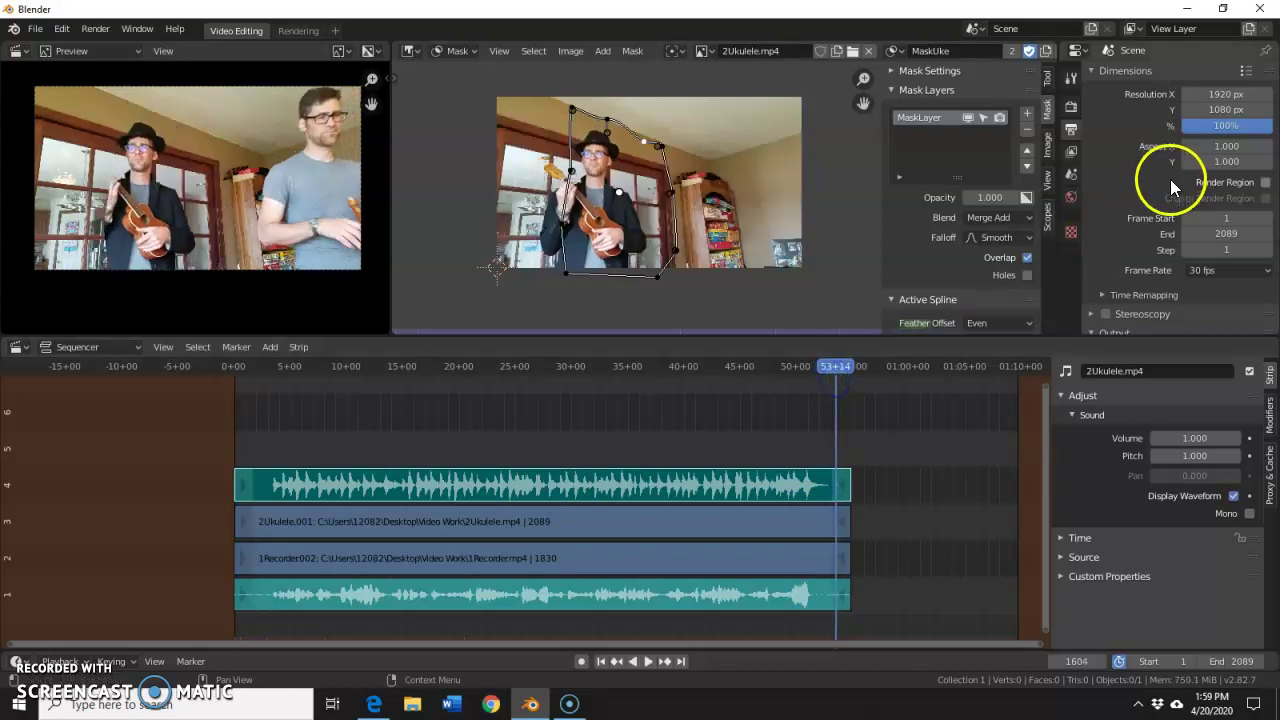
pyautogui.click(1232, 234)
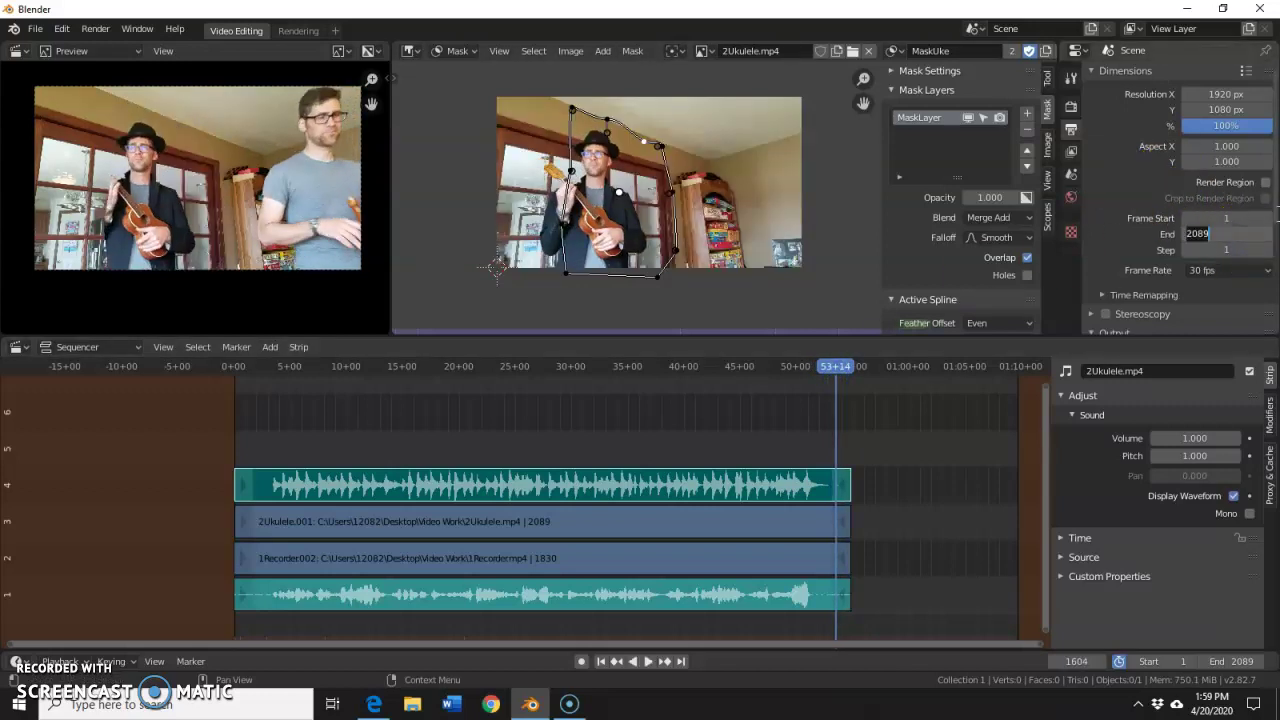
pyautogui.click(1083, 240)
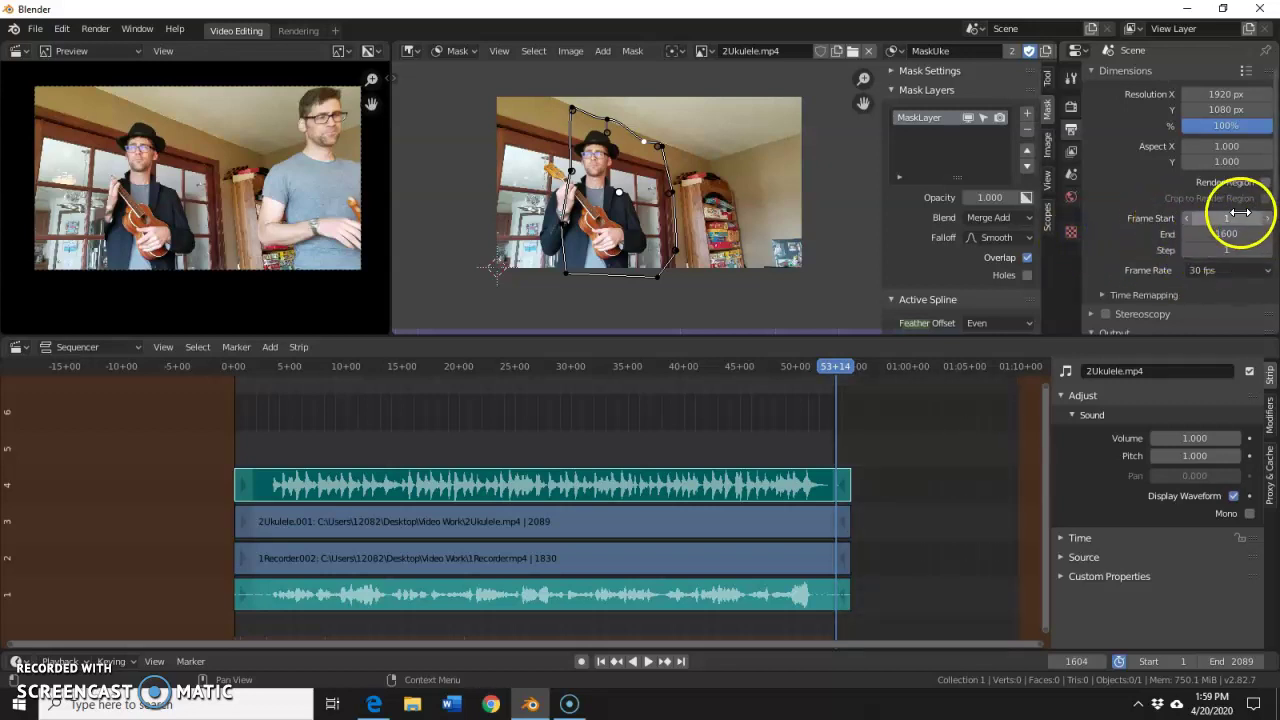
# Set the render output folder to the Video Work folder on the Desktop
pyautogui.scroll(-2, 1183, 234)
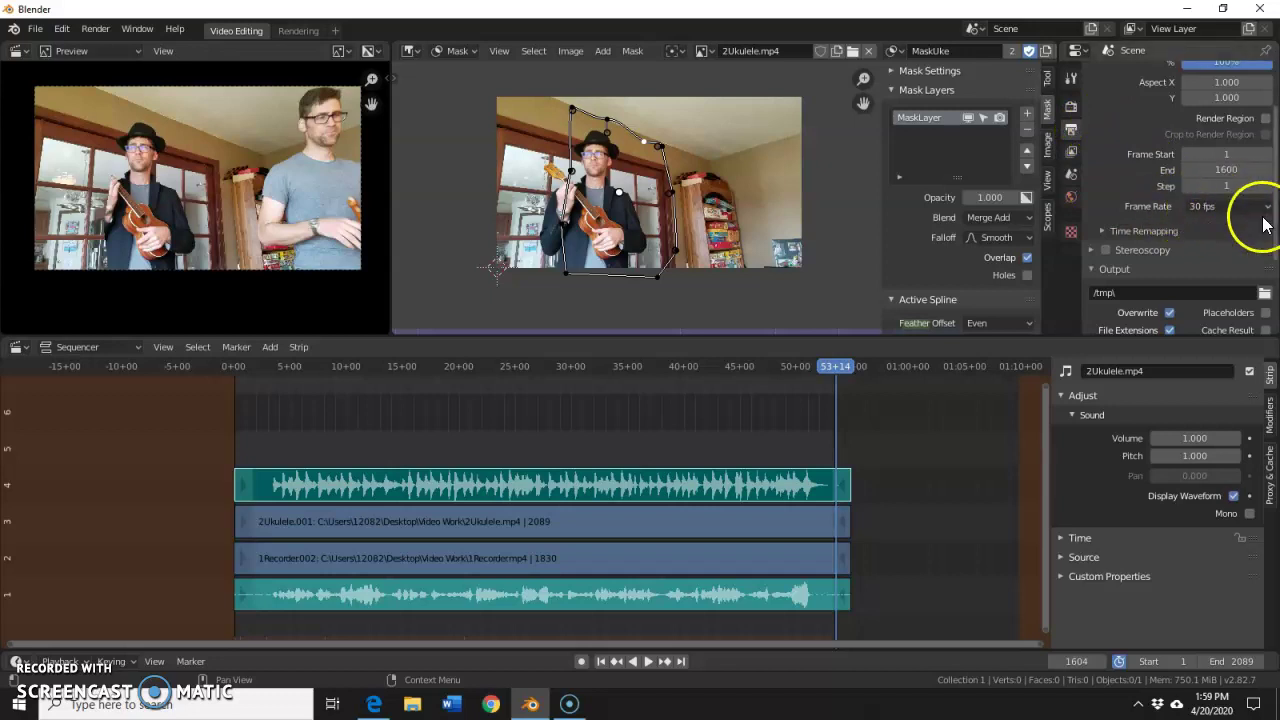
pyautogui.scroll(-2, 1114, 211)
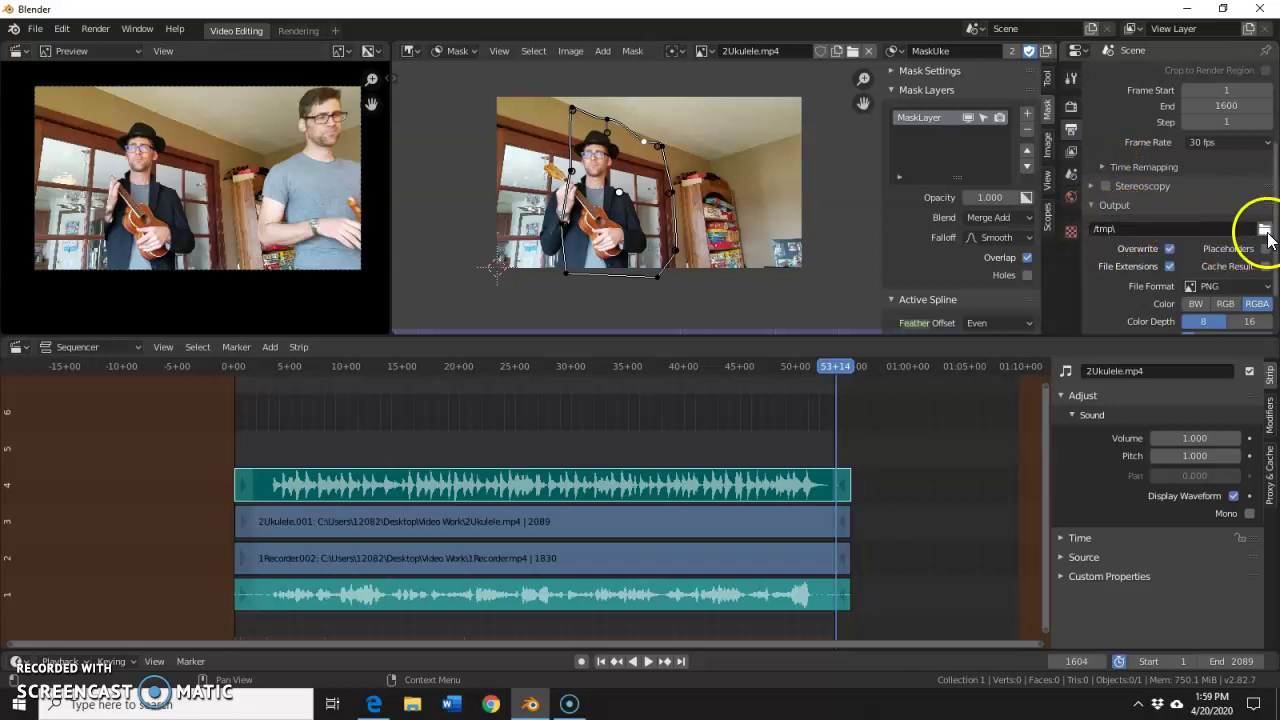
pyautogui.click(1237, 229)
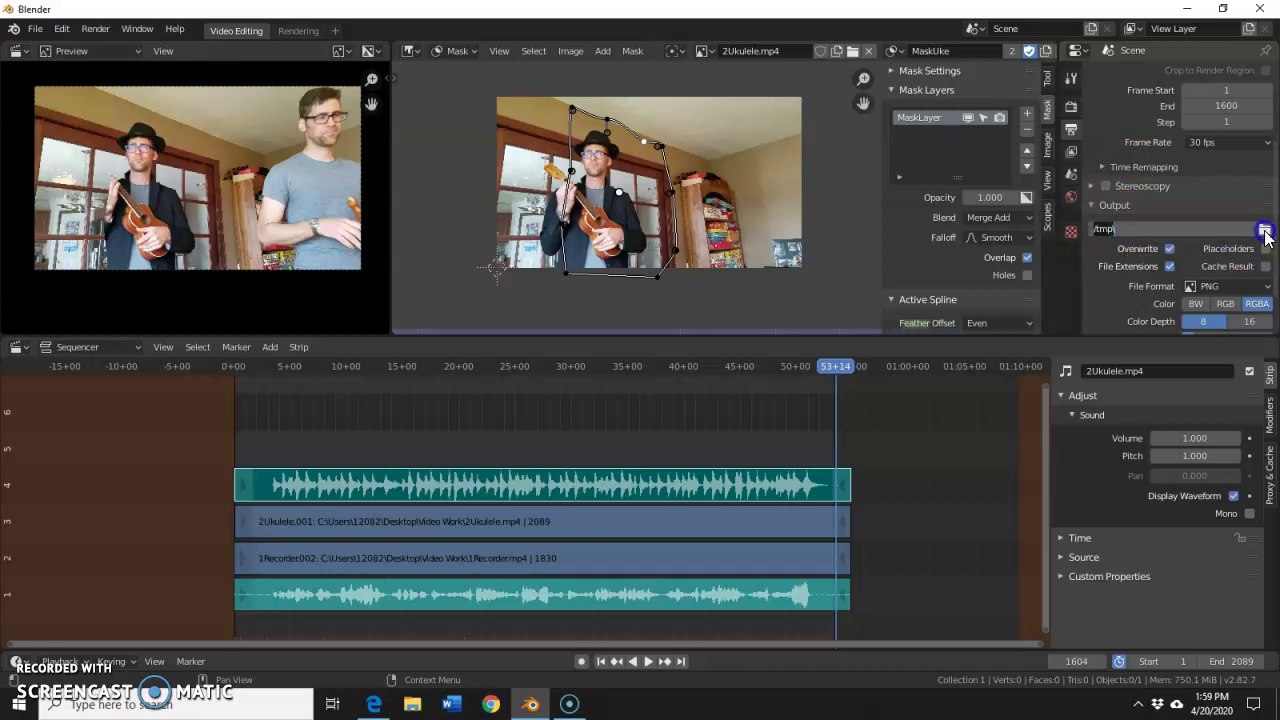
pyautogui.click(1265, 230)
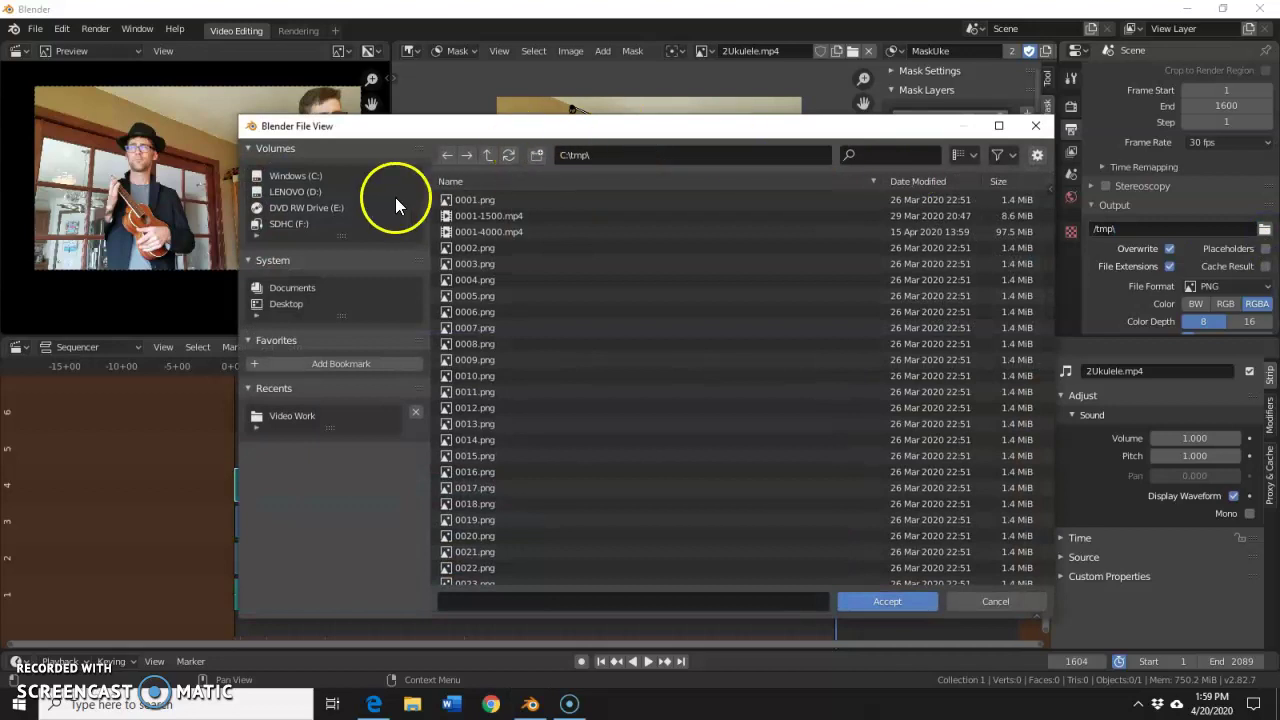
pyautogui.click(289, 303)
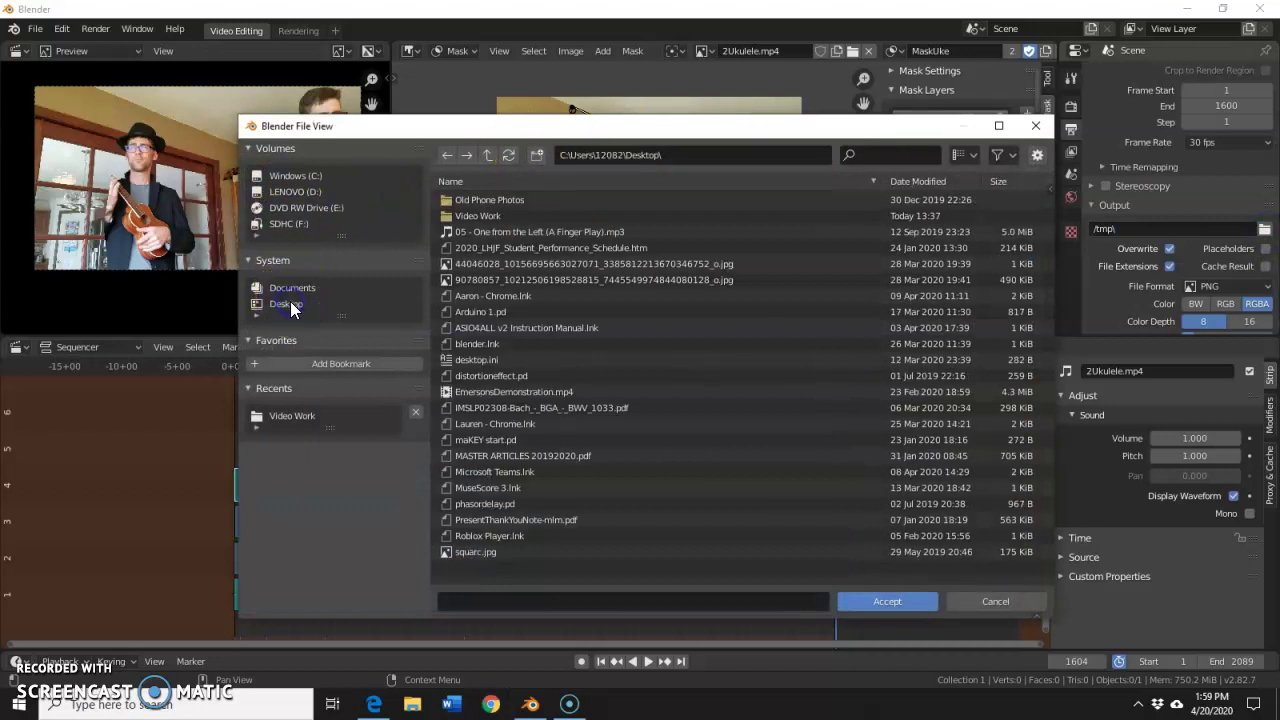
pyautogui.click(502, 214)
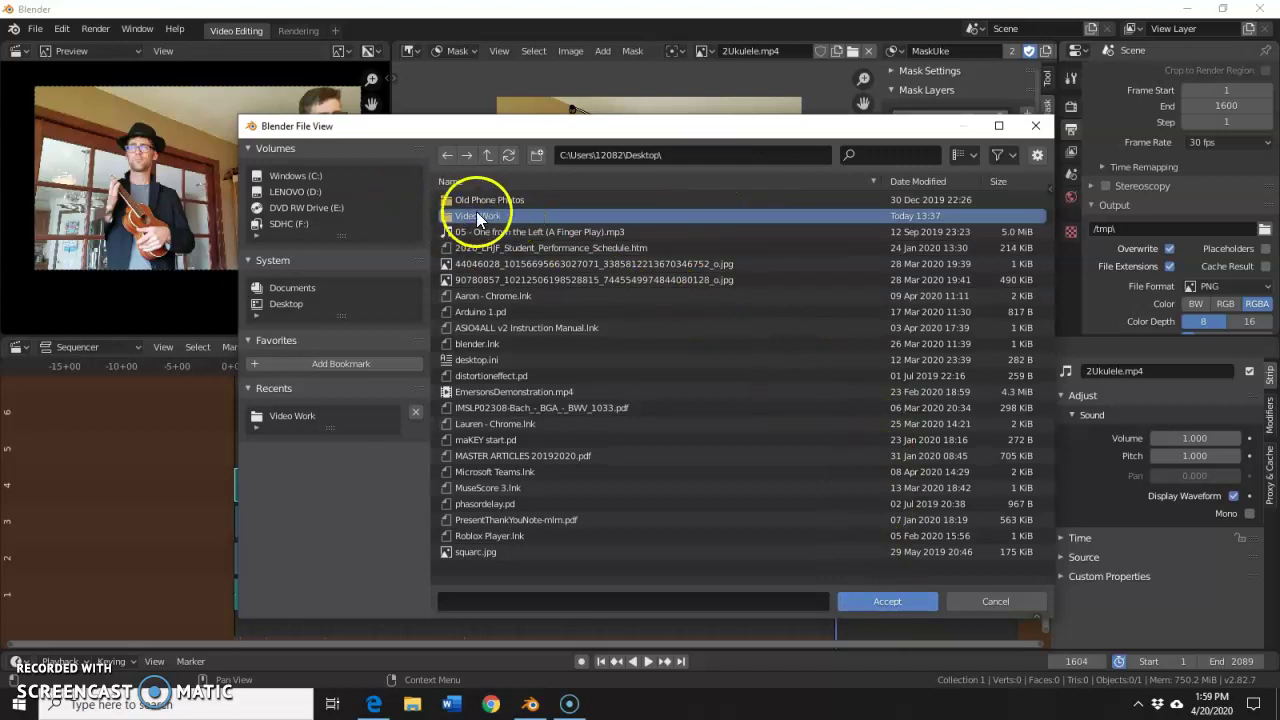
pyautogui.click(907, 601)
pyautogui.click(912, 601)
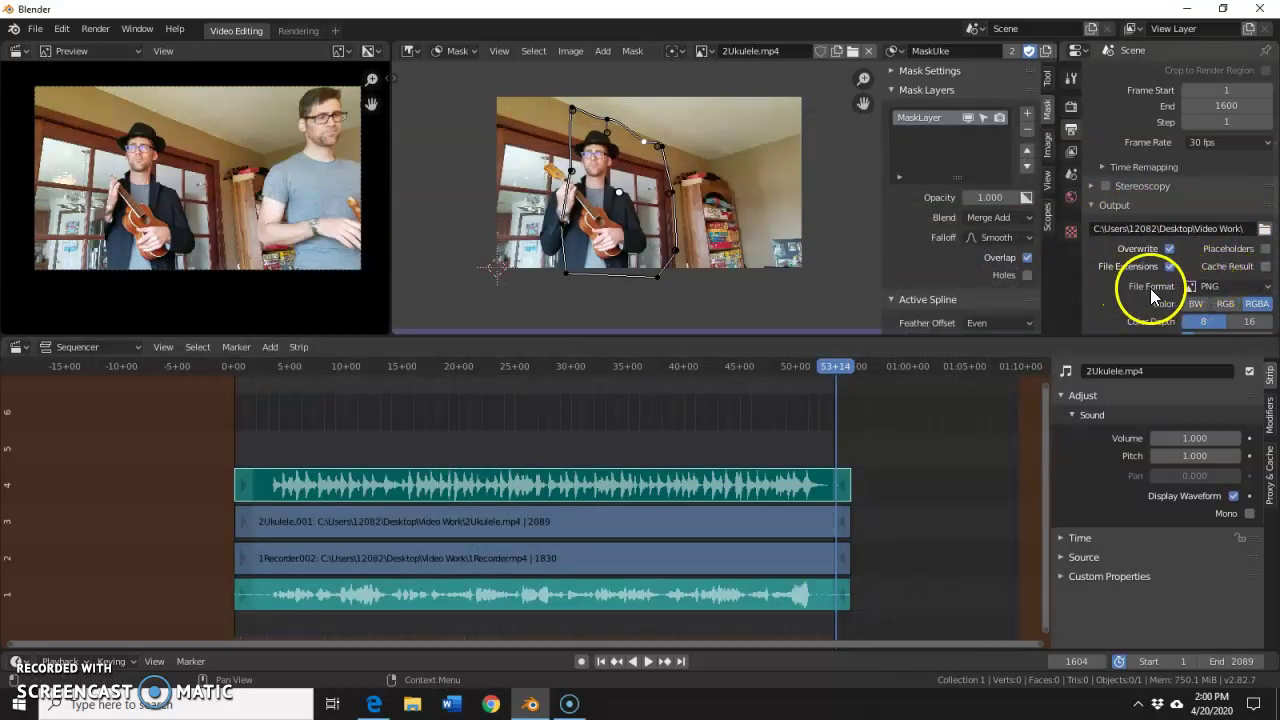
# Set the output file format to FFmpeg video with an MPEG-4 container
pyautogui.click(1269, 287)
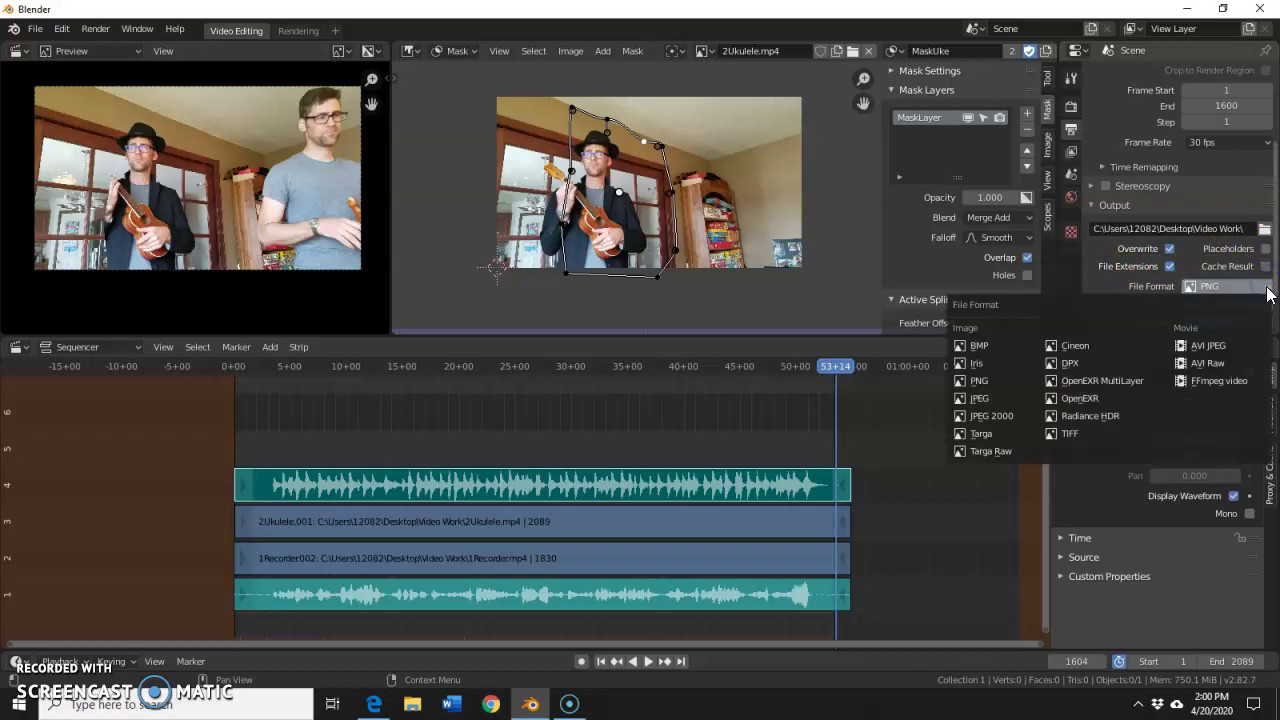
pyautogui.click(1223, 380)
pyautogui.scroll(-1, 1185, 285)
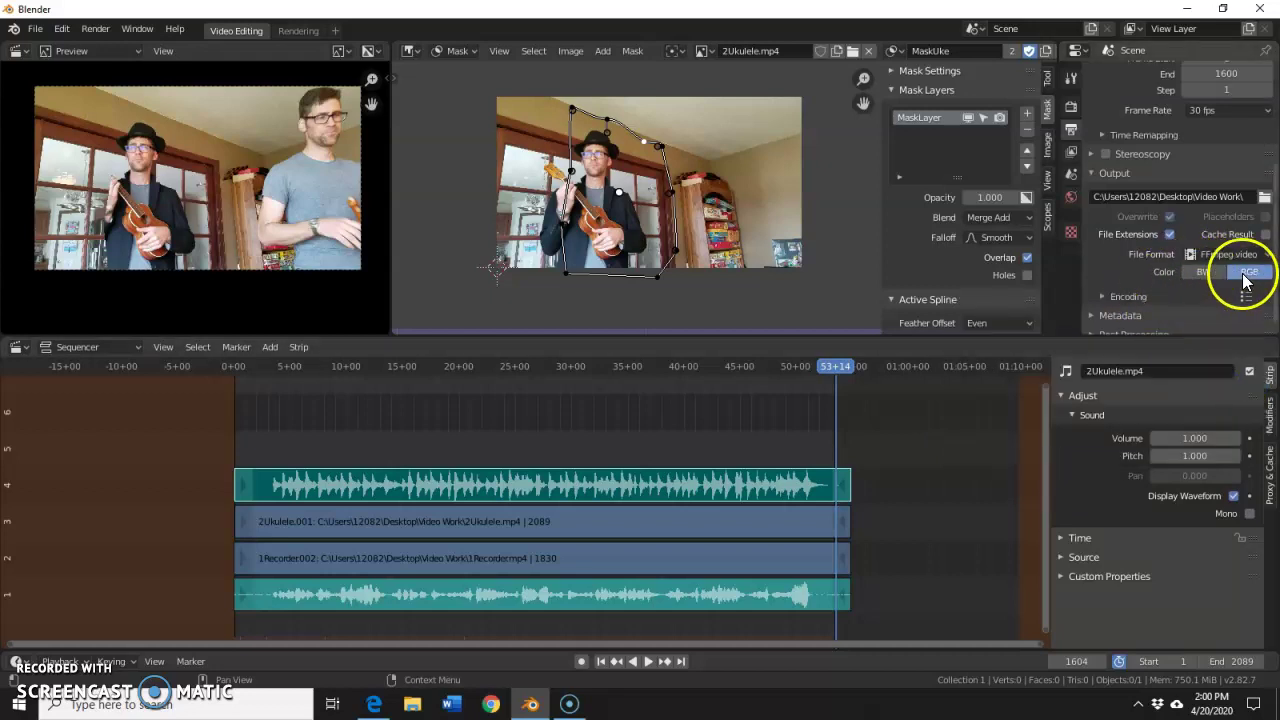
pyautogui.scroll(-1, 1248, 287)
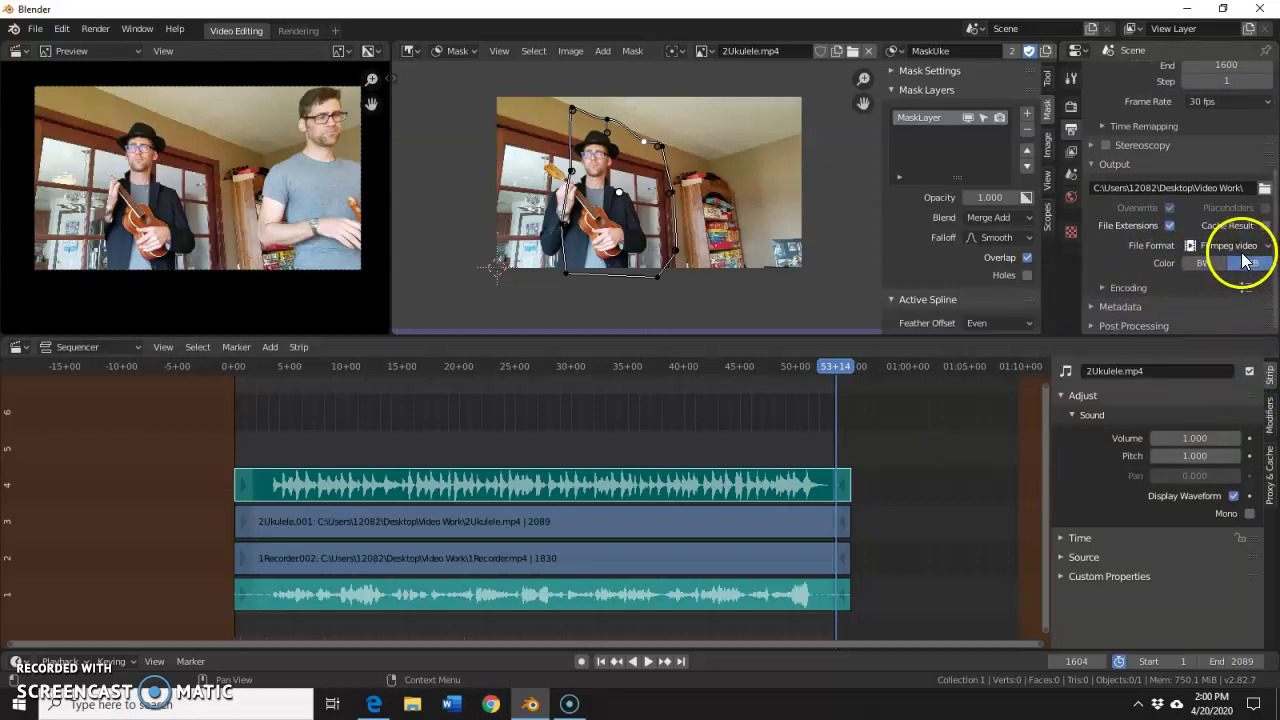
pyautogui.click(1101, 287)
pyautogui.scroll(-3, 1202, 283)
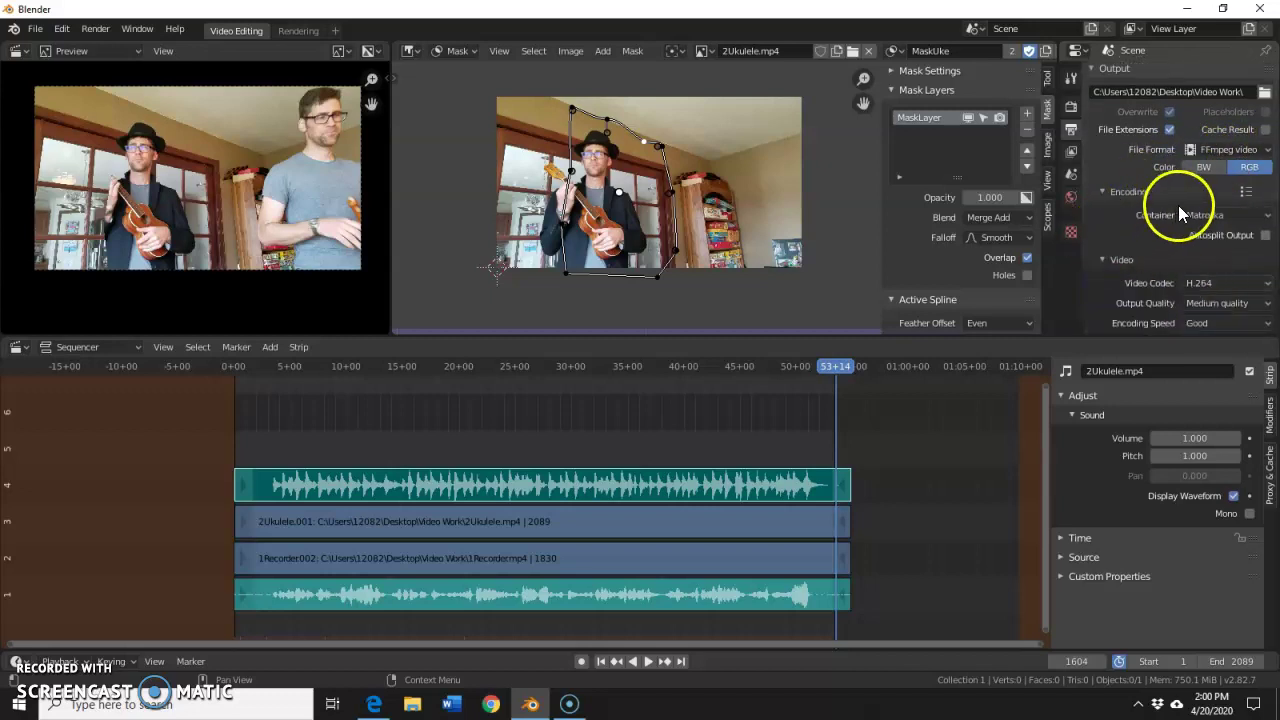
pyautogui.click(1258, 214)
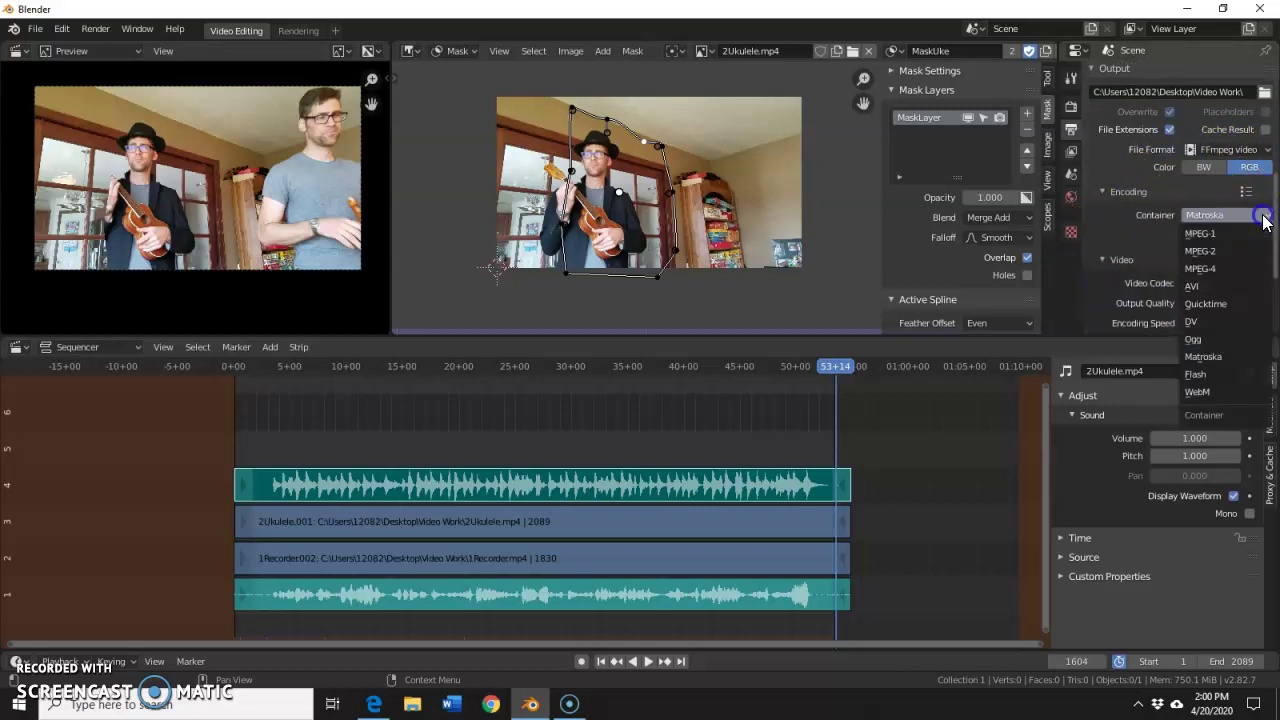
pyautogui.click(1226, 270)
pyautogui.scroll(-2, 1192, 258)
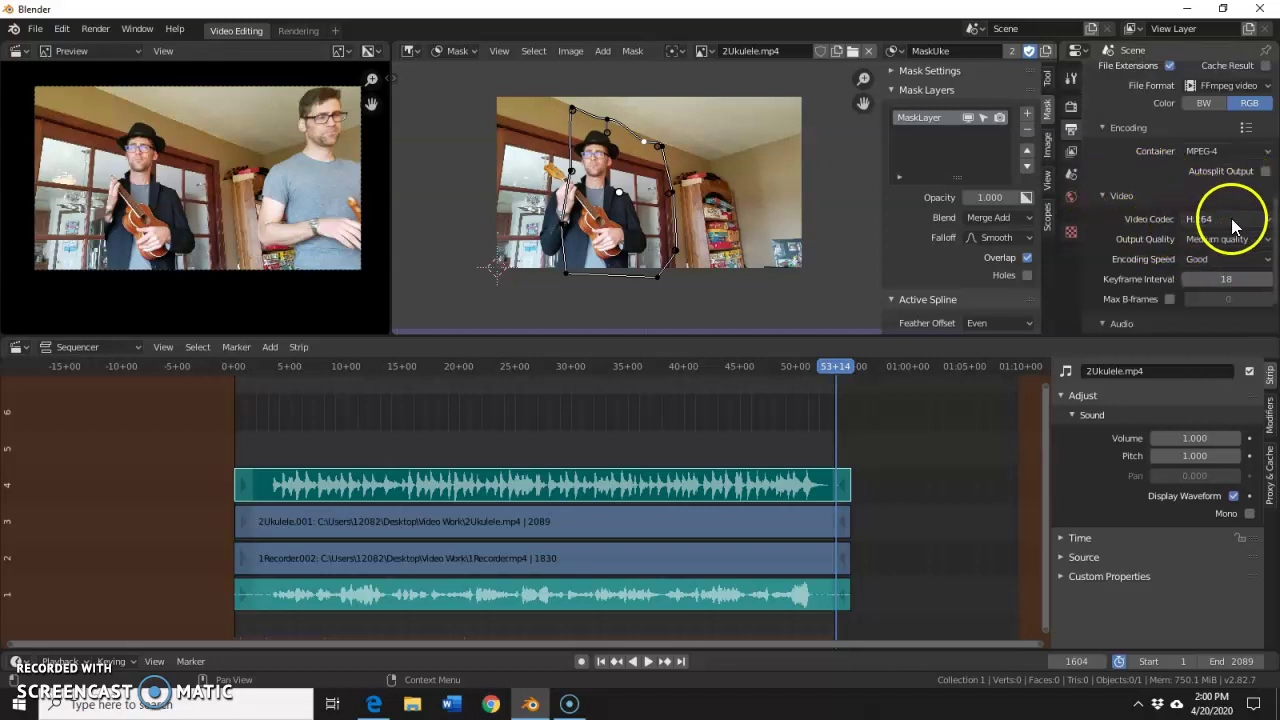
# Configure the video encoding with the MPEG-4 (divx) codec, Constant Bitrate output quality and Slowest encoding speed
pyautogui.click(1262, 220)
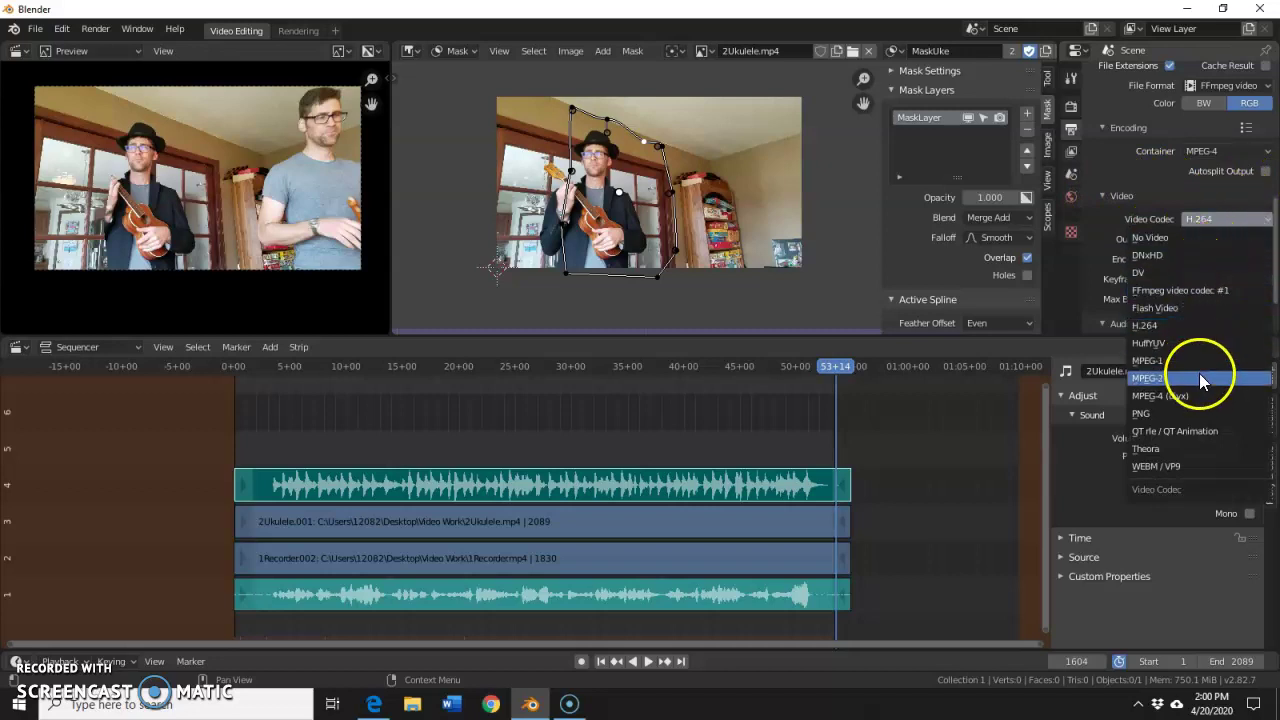
pyautogui.click(1186, 398)
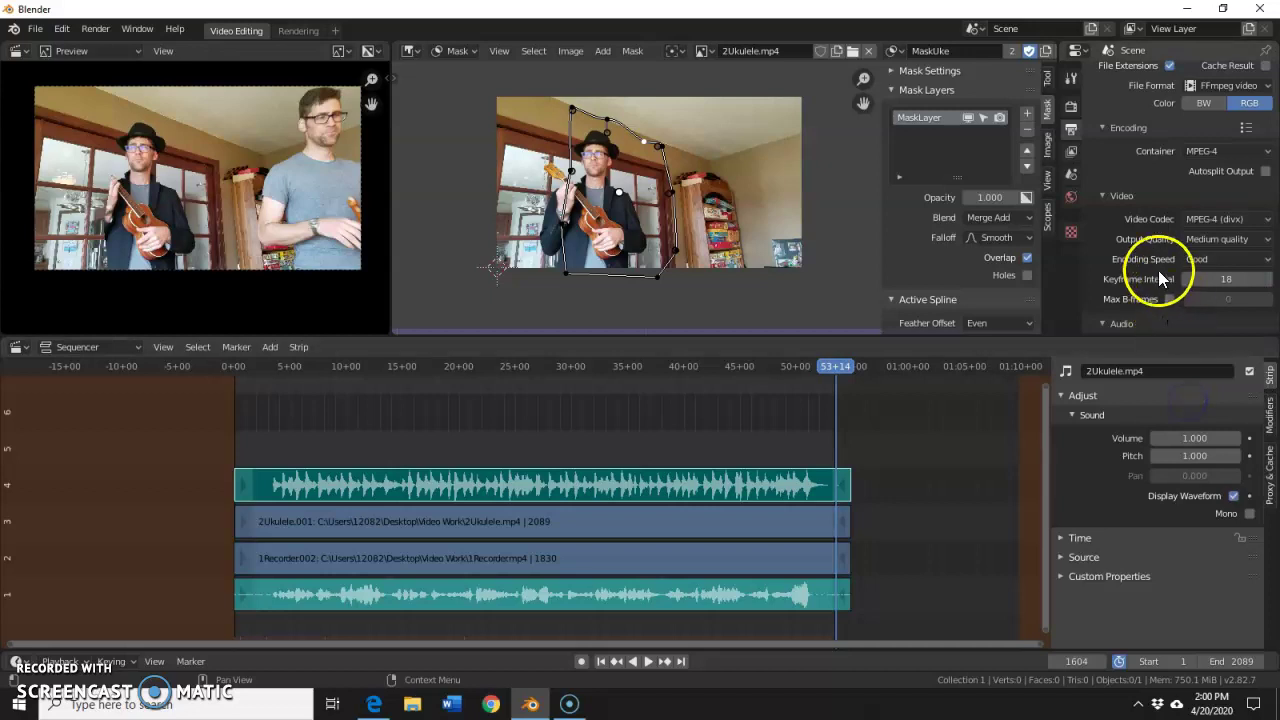
pyautogui.click(1263, 240)
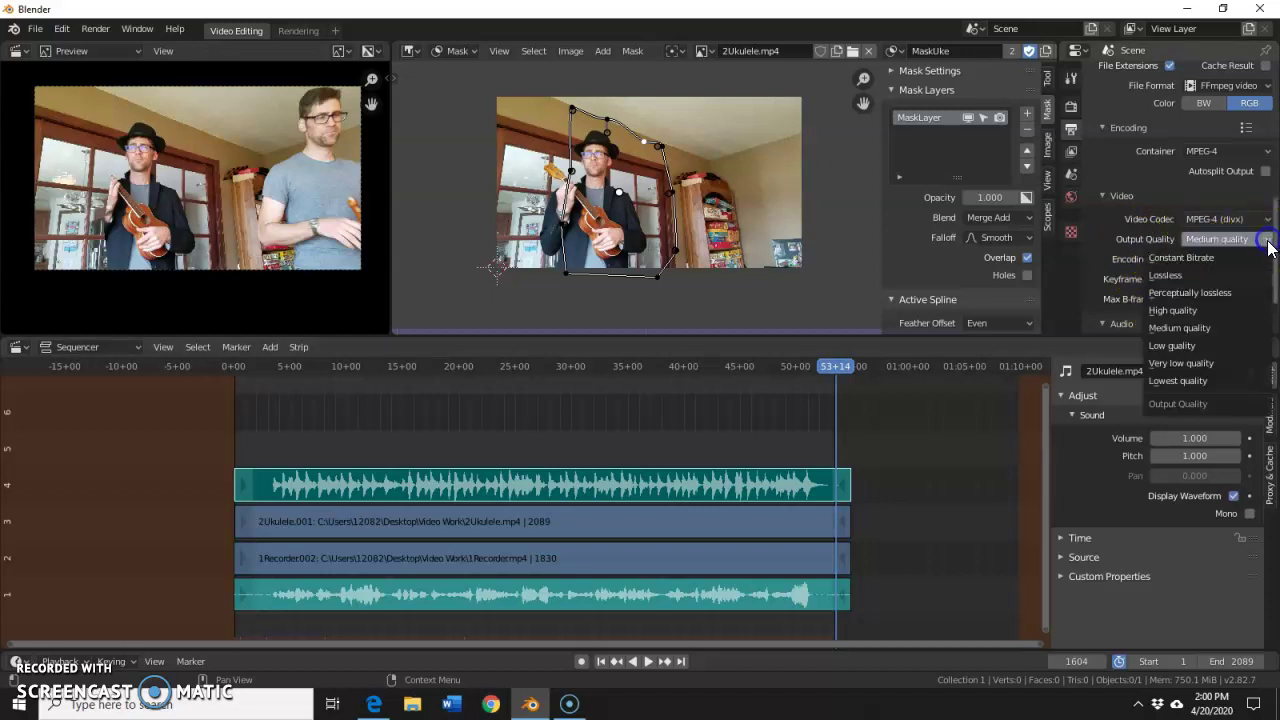
pyautogui.click(1203, 257)
pyautogui.click(1214, 262)
pyautogui.click(1203, 285)
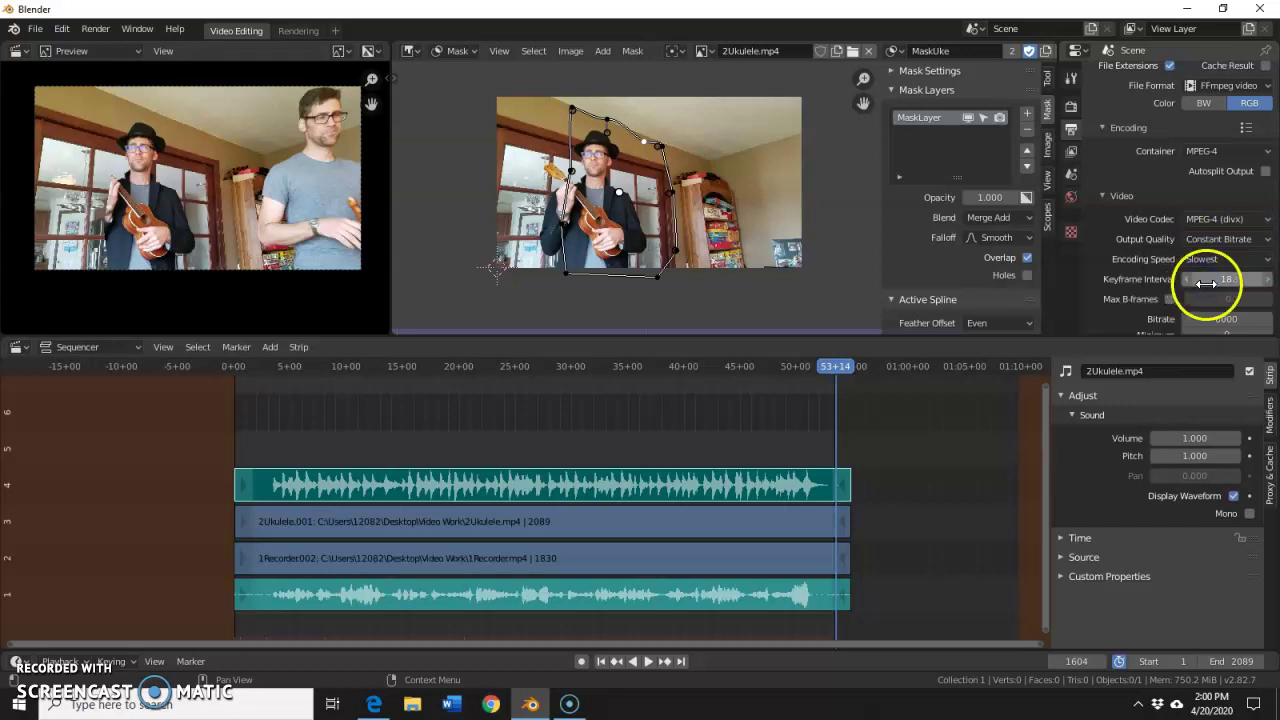
# Set the audio codec of the rendered video to MP3
pyautogui.scroll(-3, 1156, 287)
pyautogui.scroll(-2, 1138, 283)
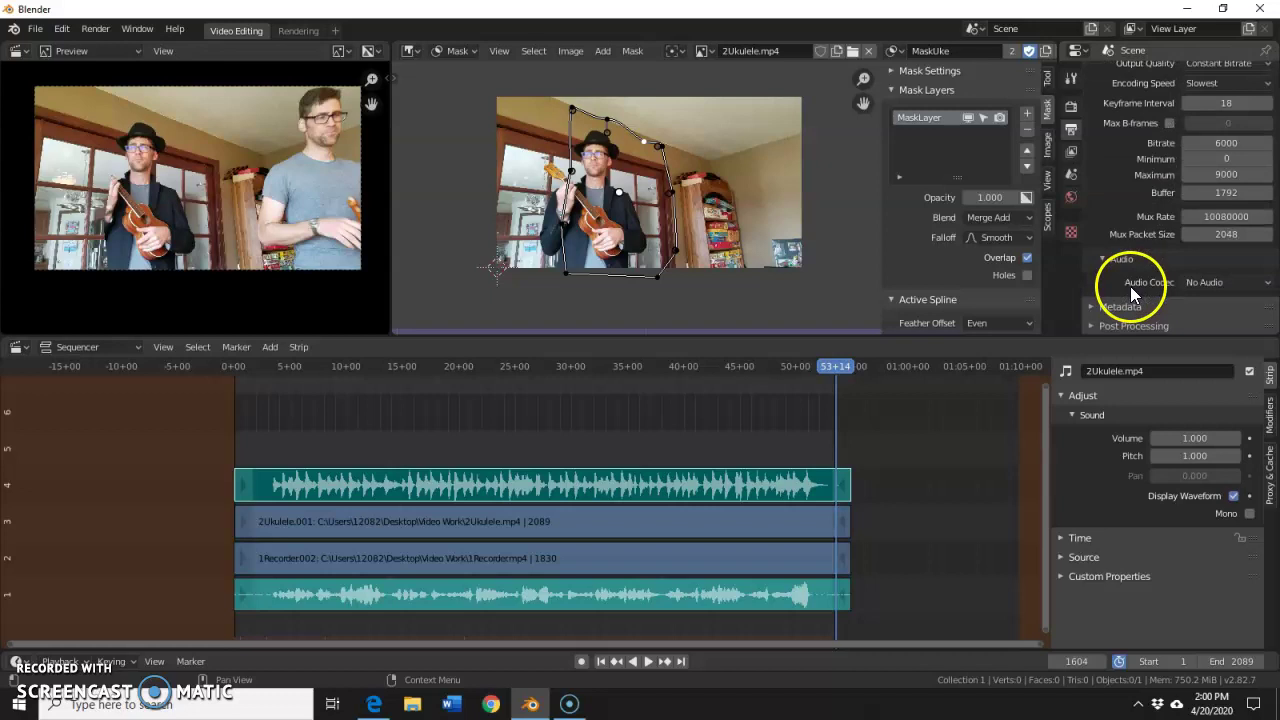
pyautogui.click(1265, 284)
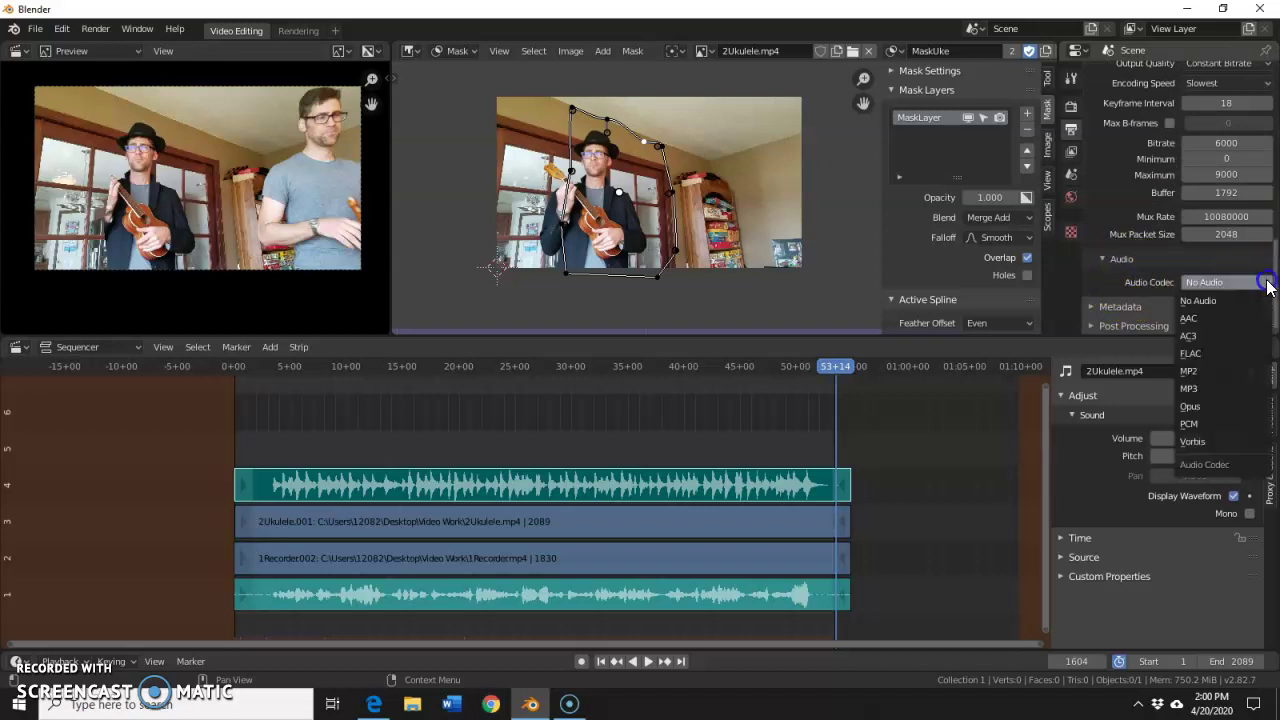
pyautogui.click(1202, 388)
pyautogui.scroll(-1, 1100, 316)
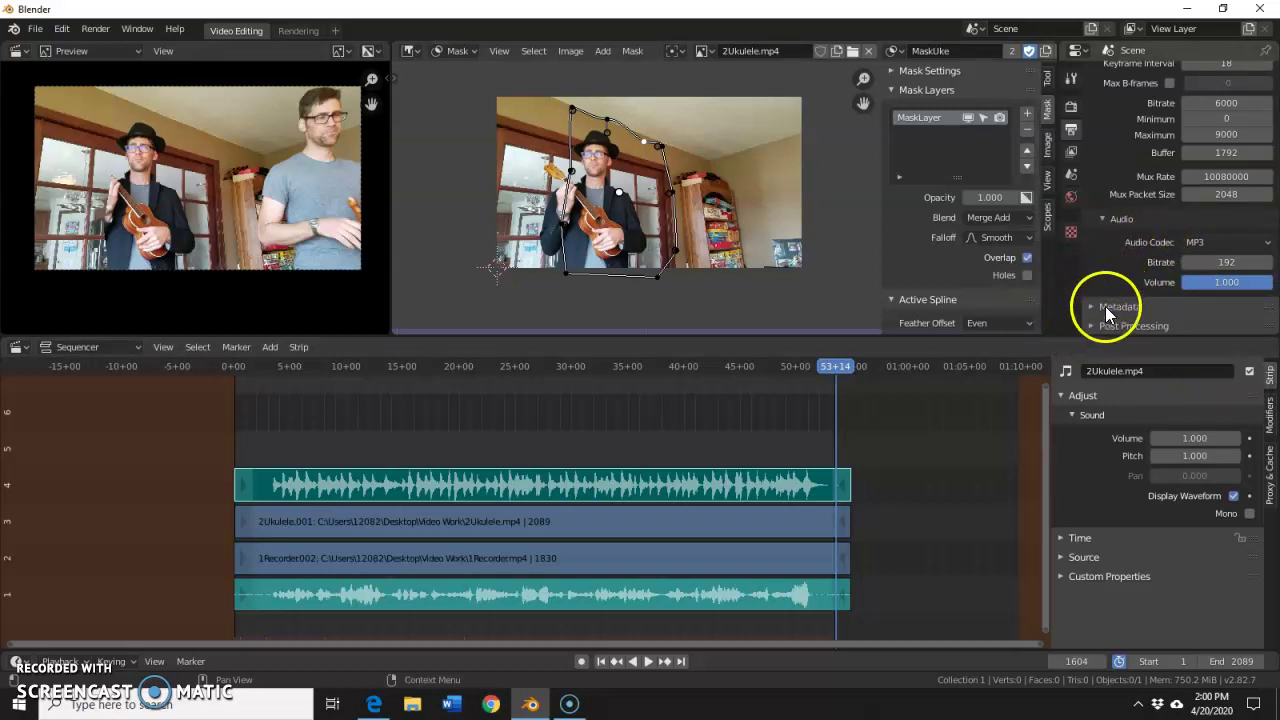
# Review the encoding settings and render the full animation to the video file
pyautogui.scroll(5, 1190, 244)
pyautogui.scroll(-4, 1194, 234)
pyautogui.scroll(5, 1201, 157)
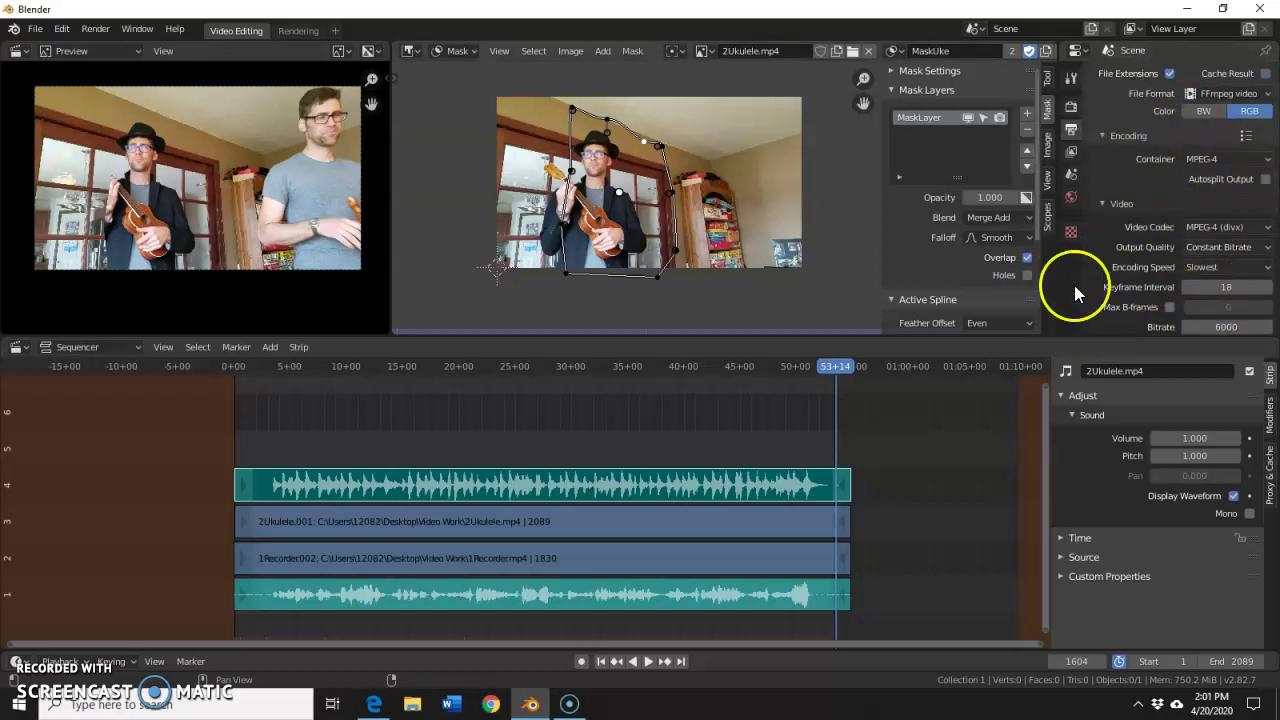
pyautogui.click(98, 34)
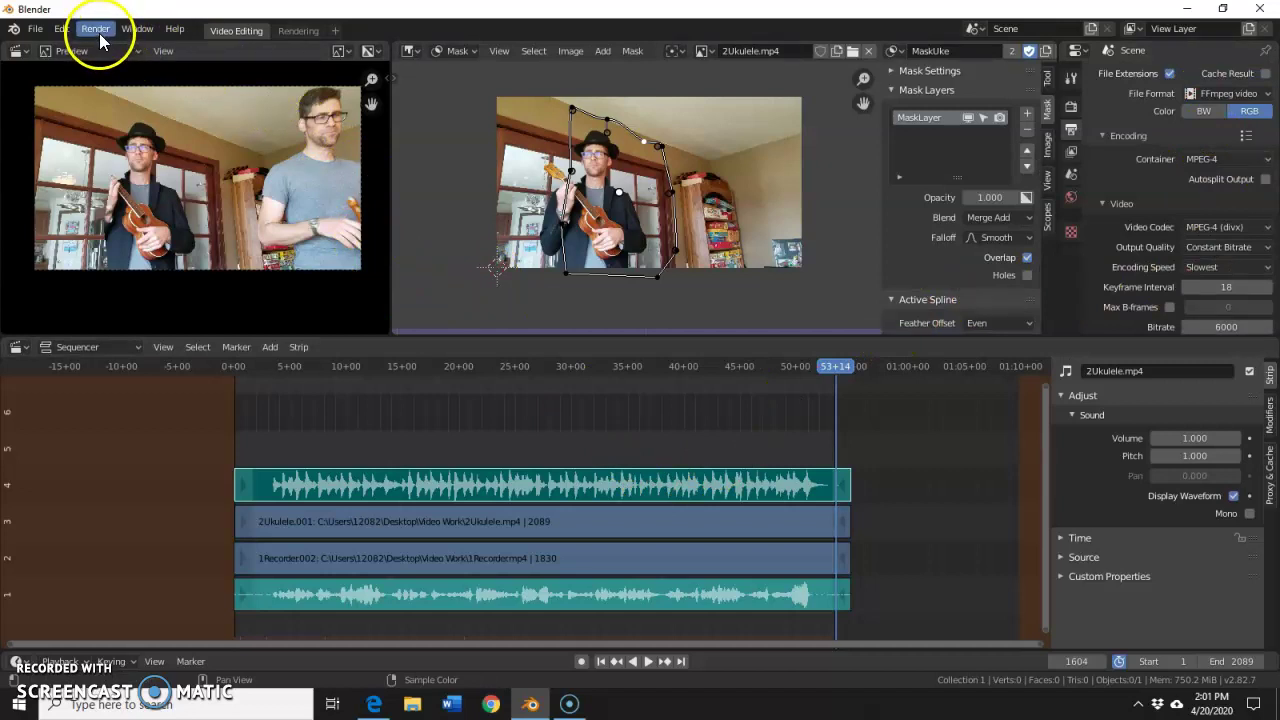
pyautogui.click(99, 36)
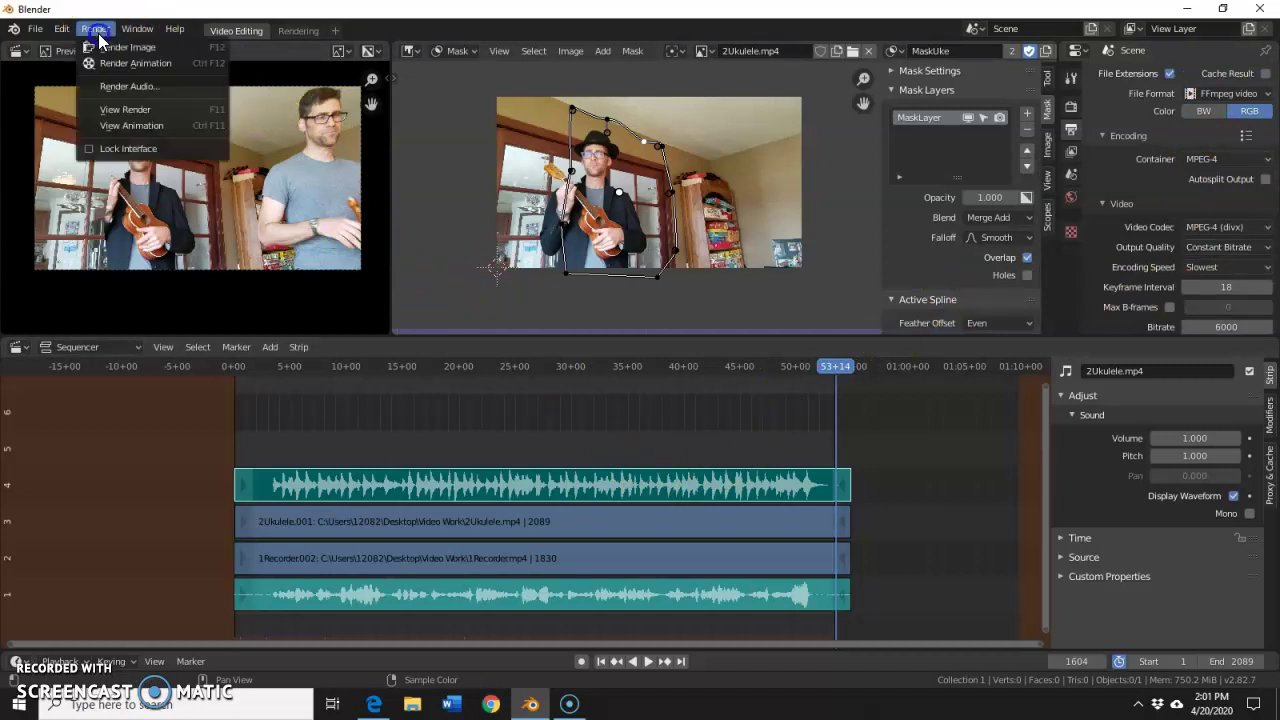
pyautogui.click(152, 64)
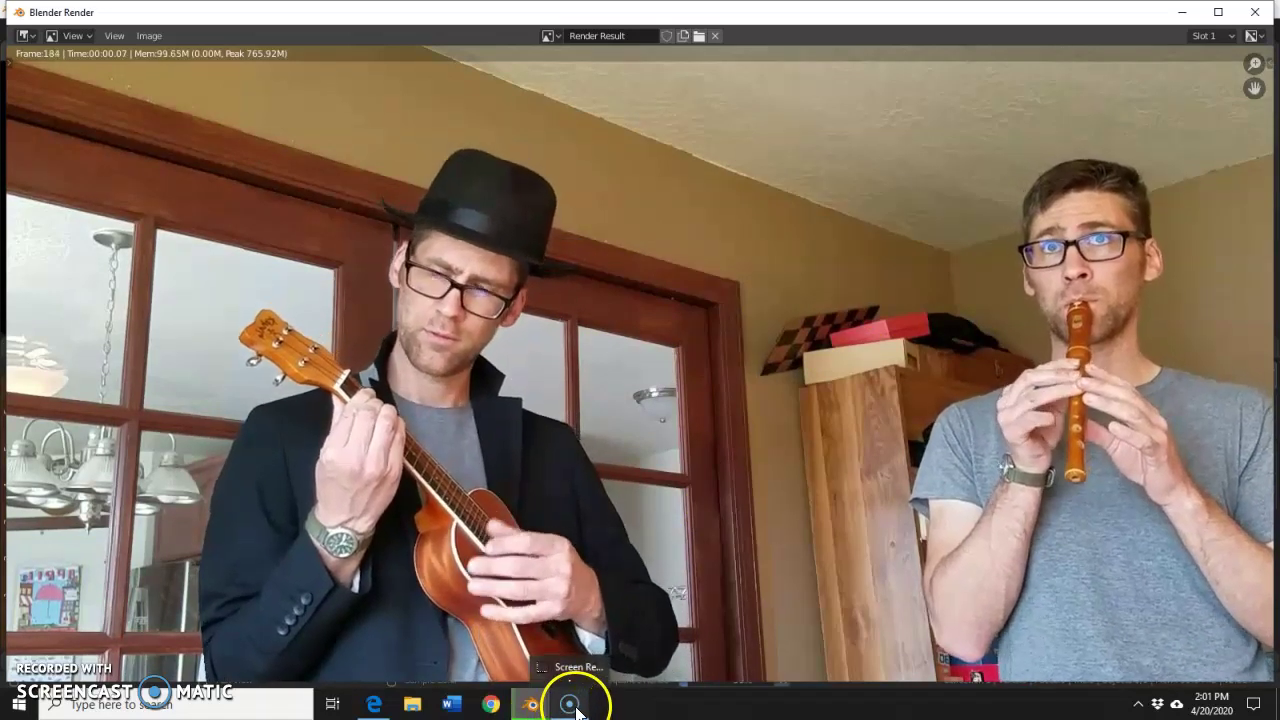
pyautogui.click(574, 712)
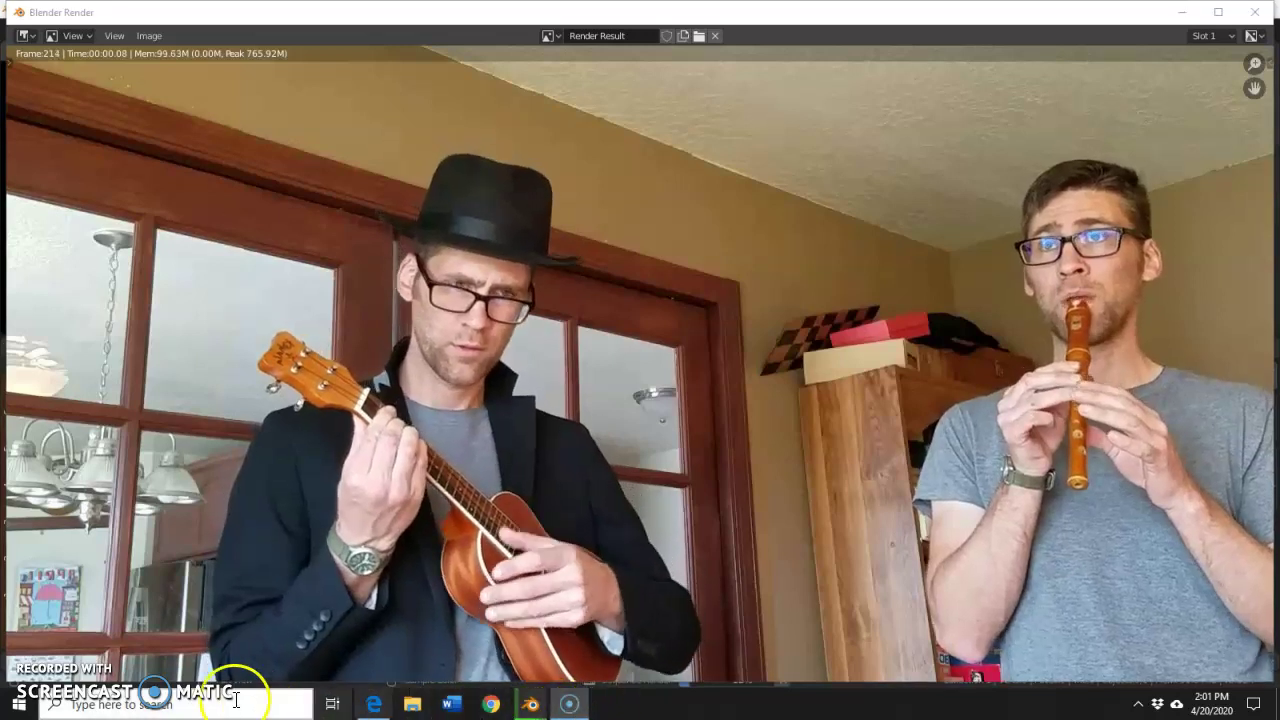